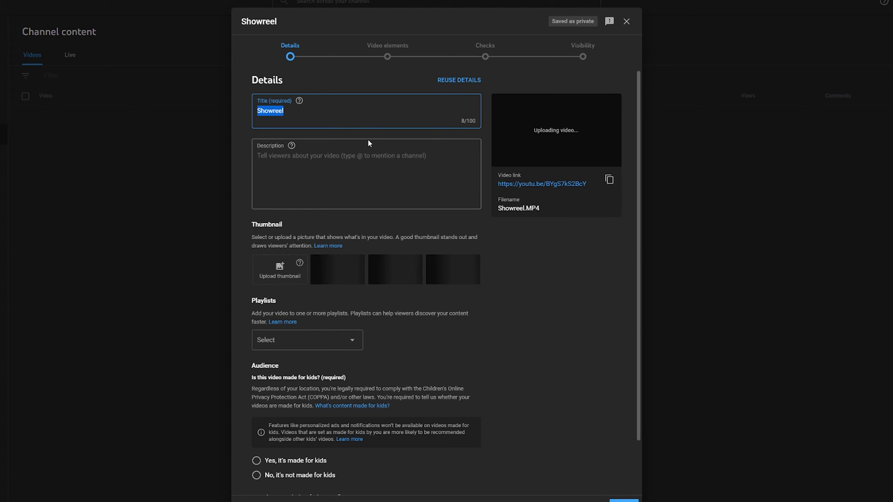
- Clear the uploaded video's title and replace it with "My show"
left_click(289, 111)
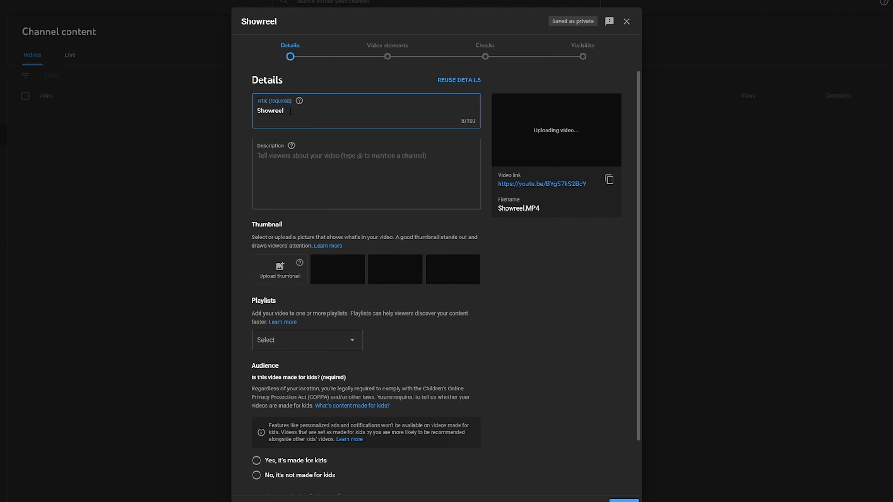
key("BackSpace")
key("BackSpace")
key("BackSpace")
key("BackSpace")
key("BackSpace")
key("BackSpace")
key("BackSpace")
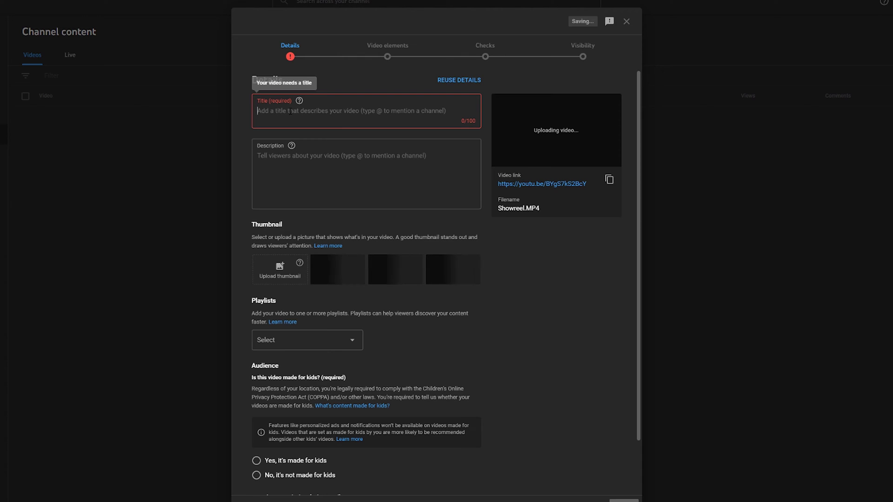
type("My show")
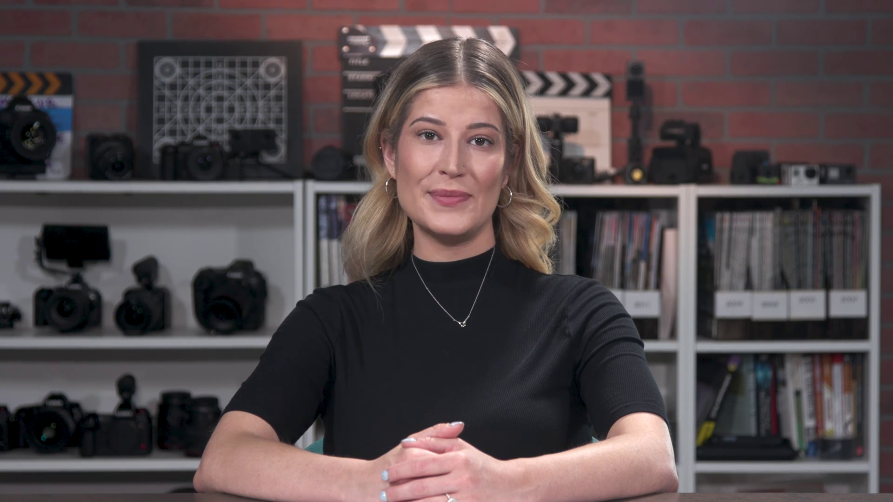
- In Premiere Pro, start reconnecting full-resolution media for clip MVI_1179.MP4 and search the footage folder for its matching file
right_click(52, 124)
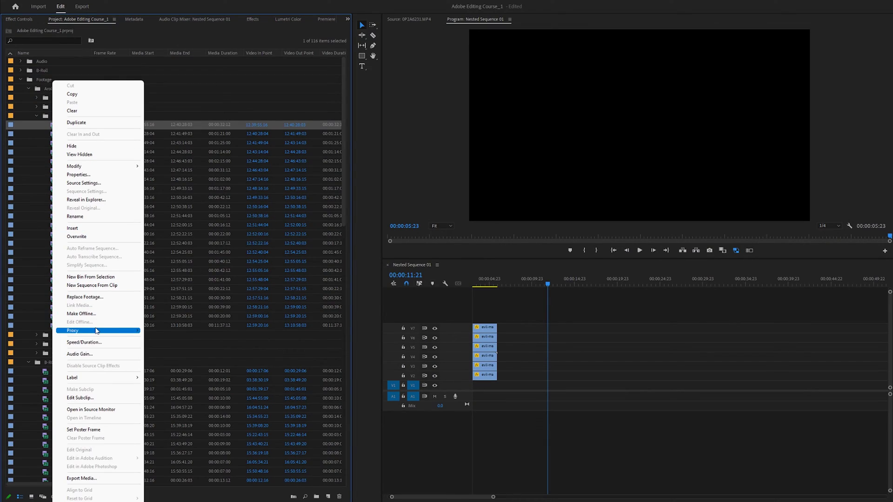
mouse_move(108, 331)
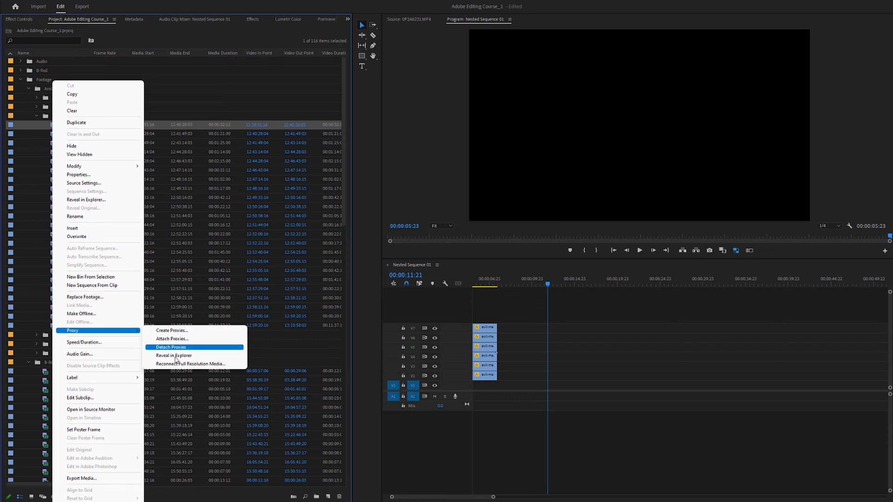
left_click(190, 364)
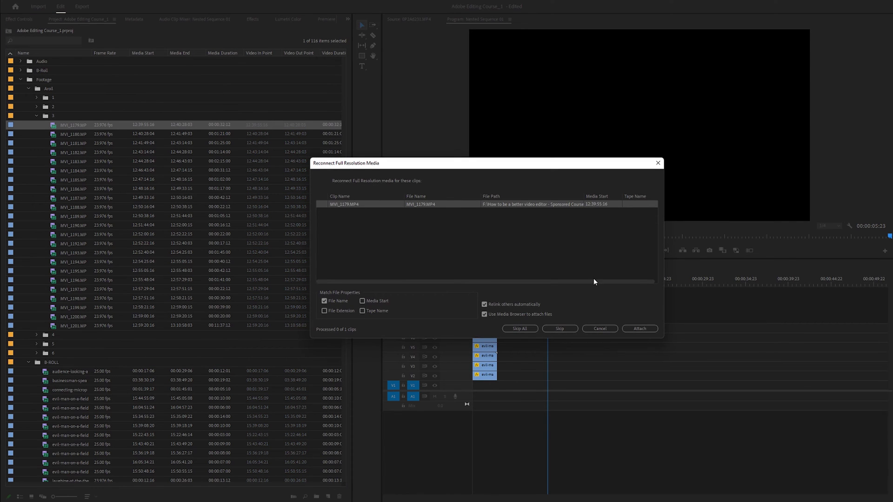
left_click(626, 329)
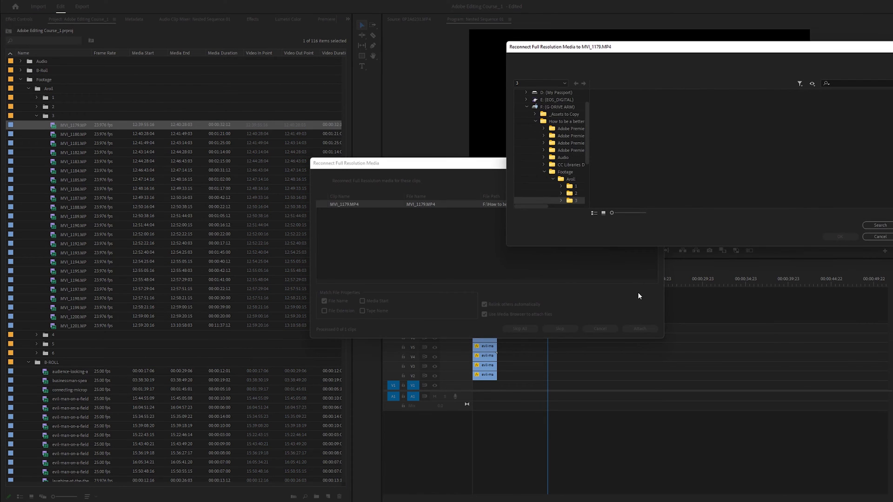
left_click(885, 226)
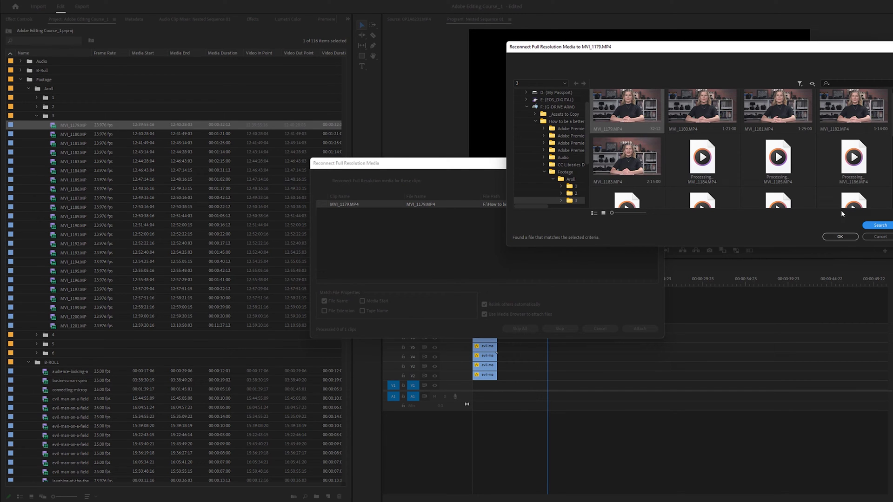
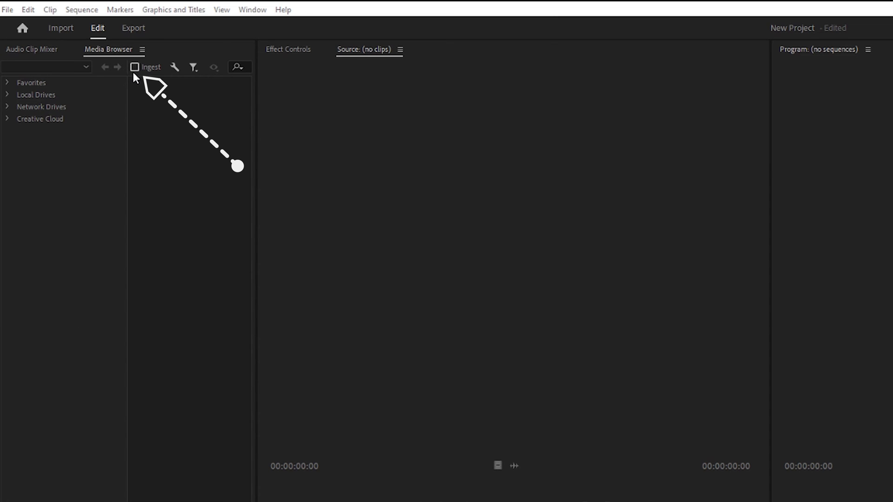
- Enable ingest for the new project, set it to Transcode, and use the Match Source - Apple ProRes 422 preset
left_click(134, 68)
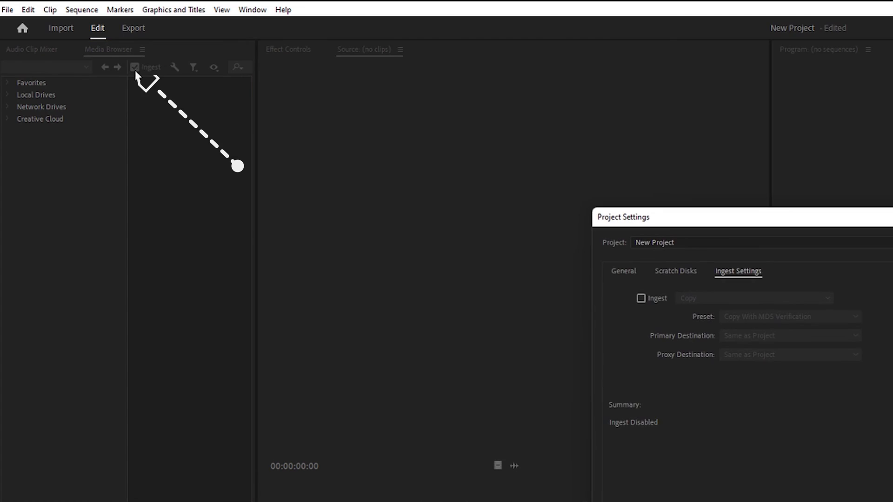
left_click(395, 177)
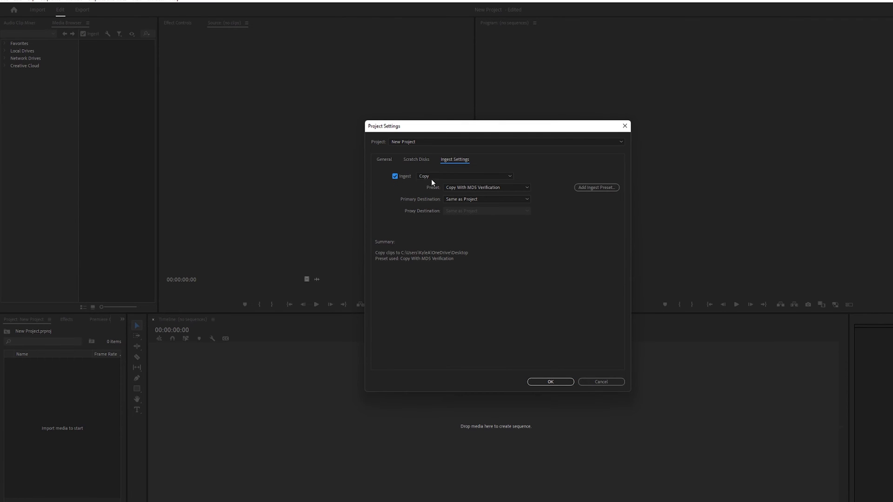
left_click(435, 177)
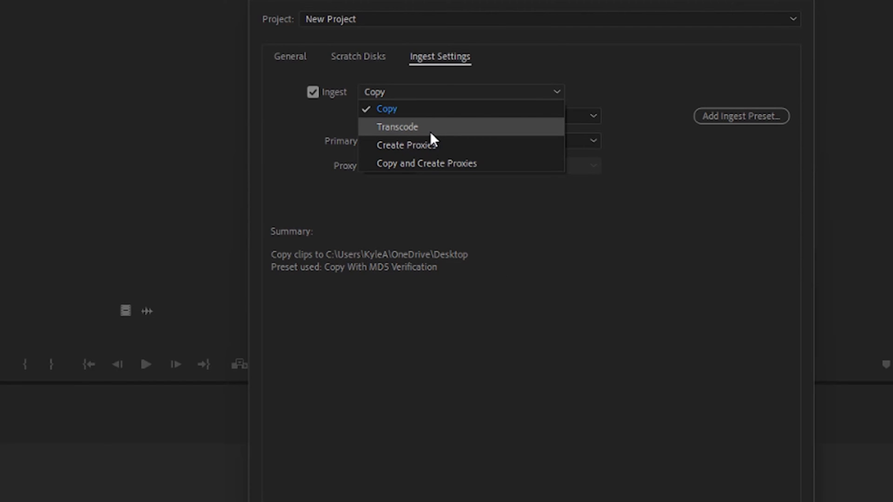
left_click(430, 131)
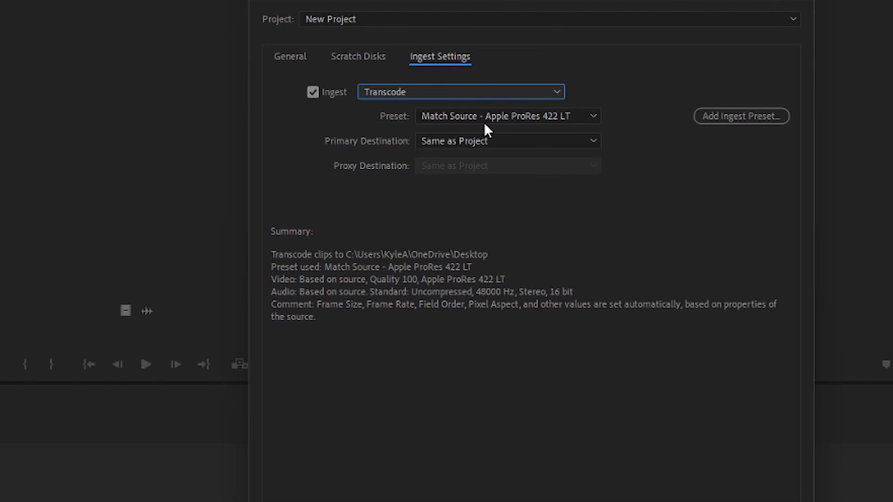
left_click(501, 123)
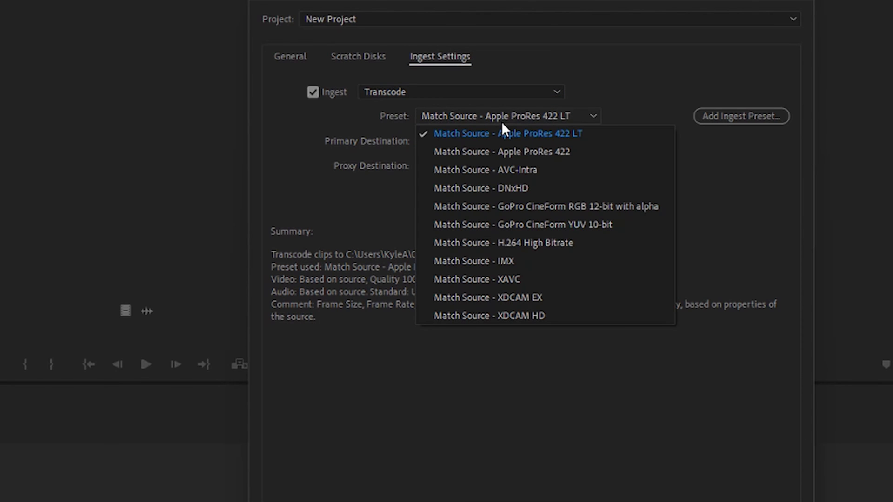
left_click(510, 151)
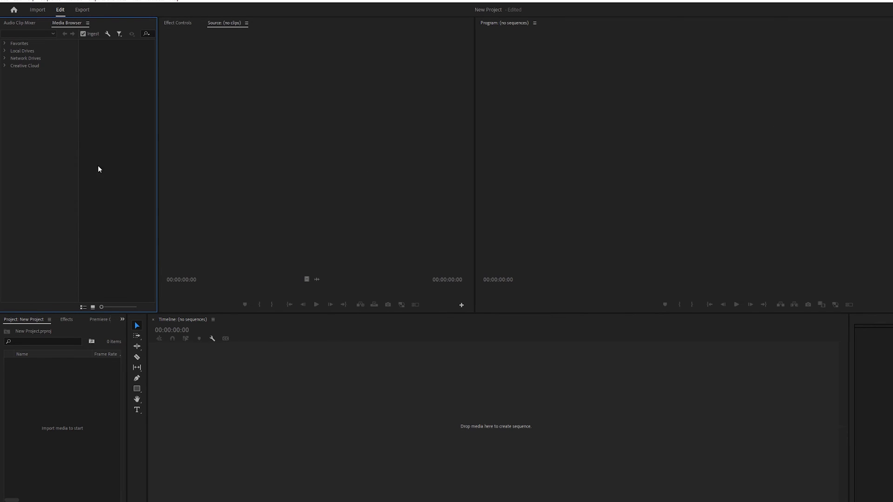
- Import the MOV file and all three R3D files from the A003_A002_0314XJ.RDC folder
double_click(67, 383)
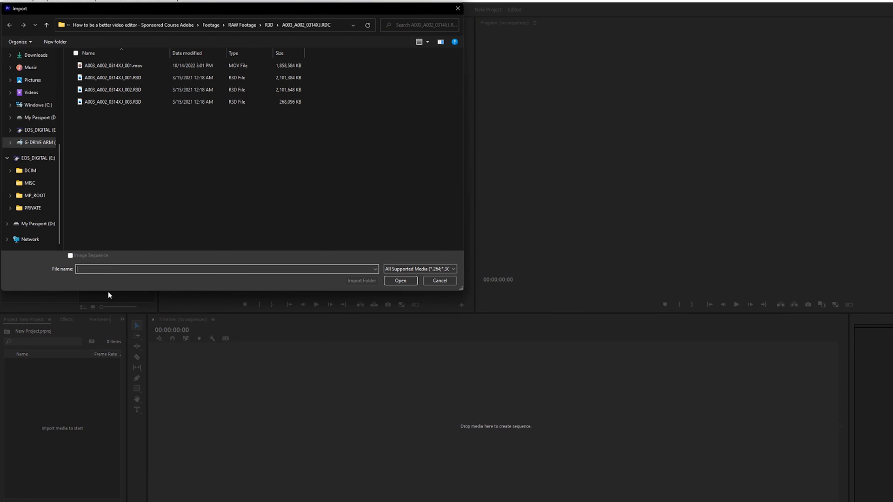
left_click_drag(149, 138, 133, 63)
left_click(394, 280)
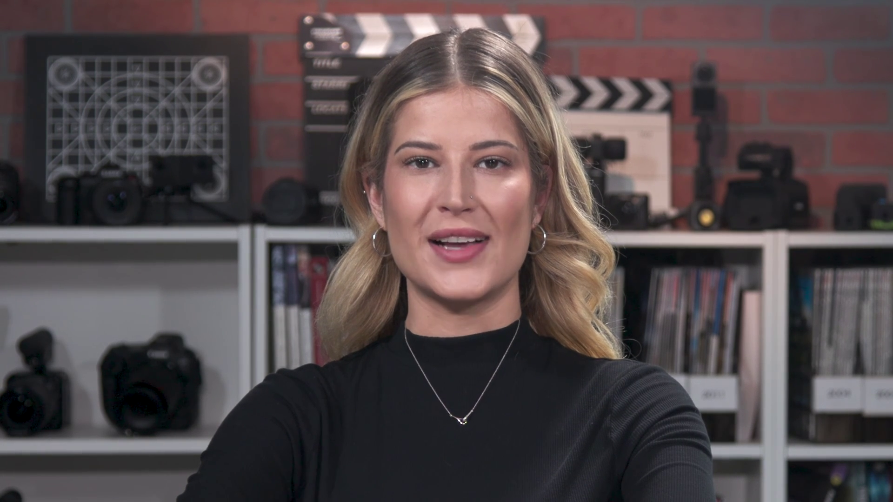
- Reconnect clip MVI_1179.MP4 to its full-resolution media and accept the matching file
right_click(52, 125)
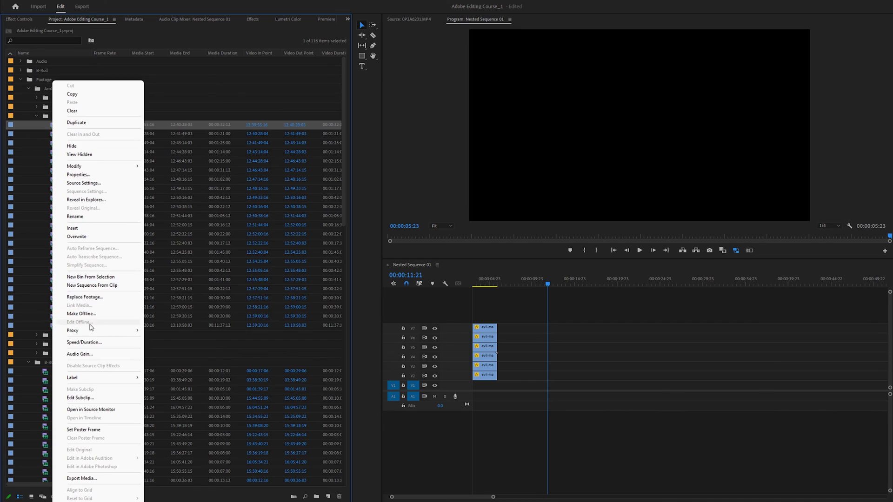
mouse_move(108, 331)
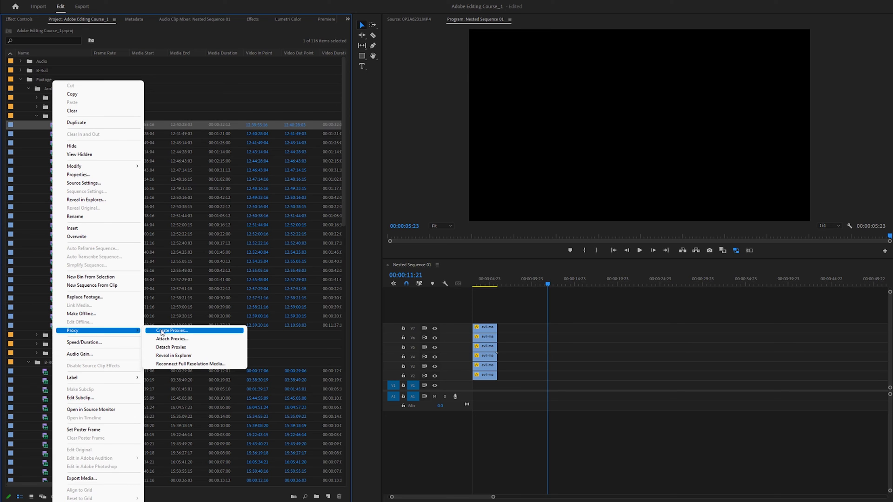
left_click(186, 363)
left_click(846, 237)
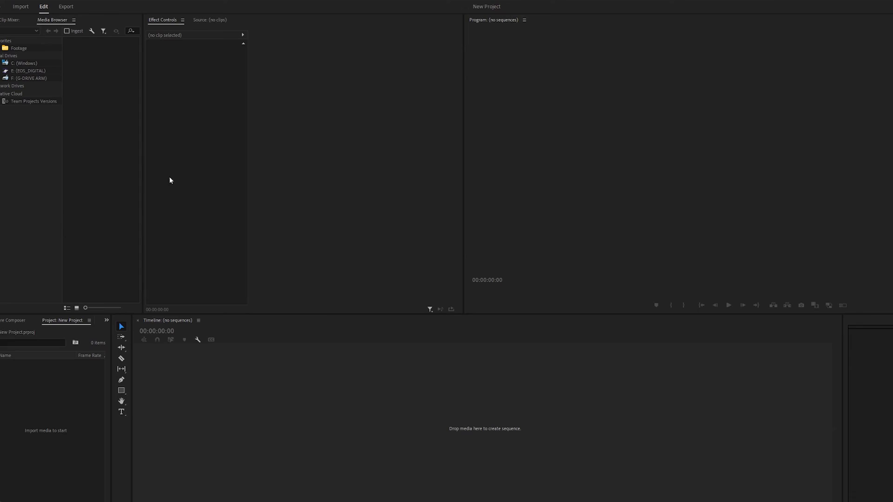
- Enable ingest in the new project's settings and set the ingest action to Create Proxies
left_click(68, 34)
left_click(67, 32)
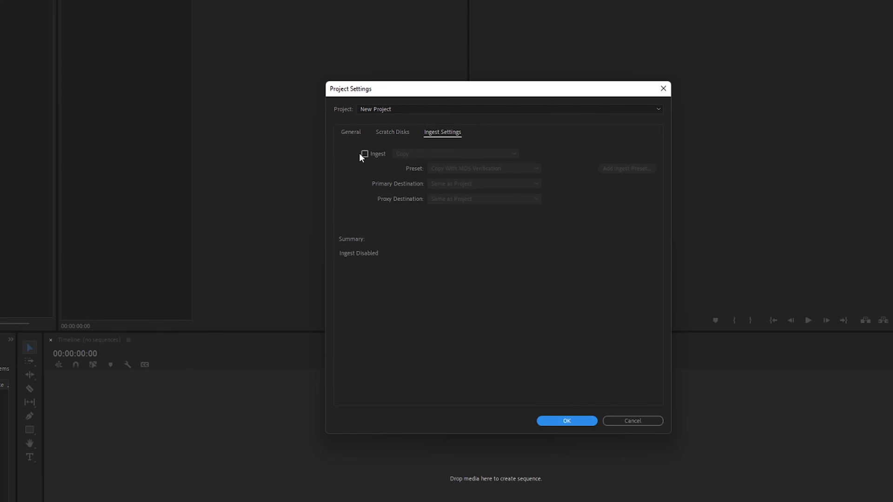
left_click(364, 154)
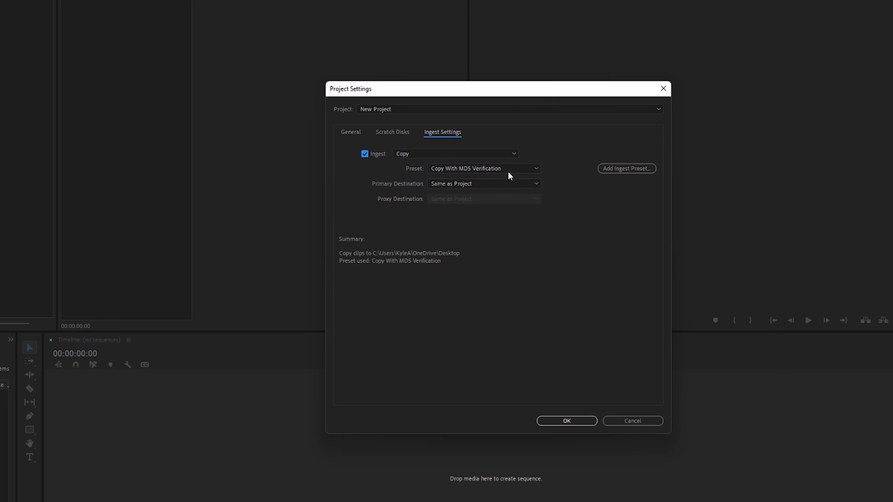
left_click(497, 154)
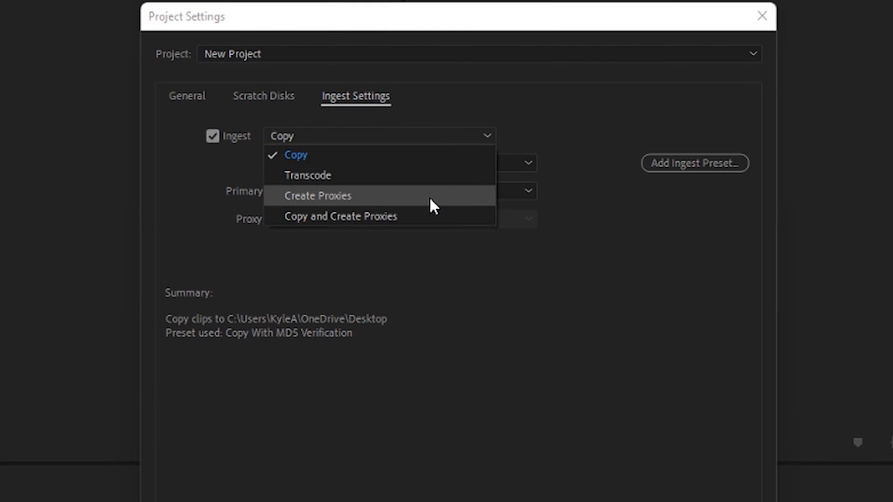
key("Escape")
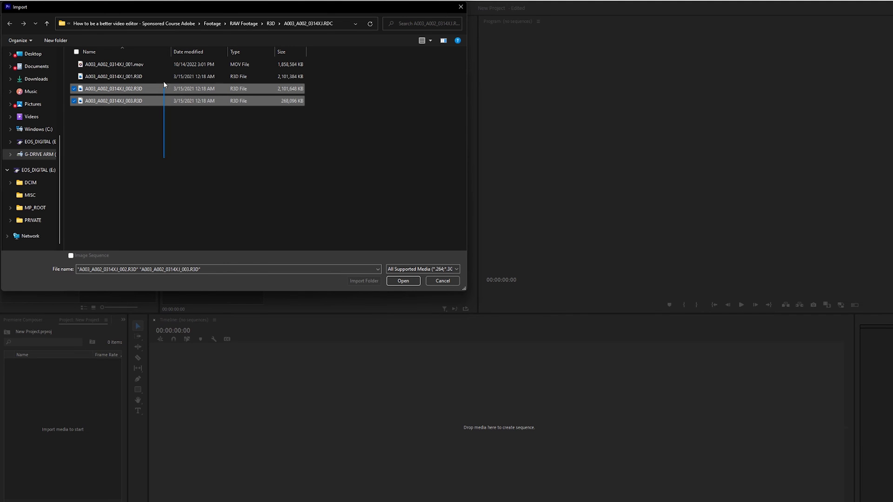
- Select all four A003_A002_0314XJ clips, the MOV and the R3D files, and import them into the proxy-enabled project
left_click_drag(164, 81, 161, 65)
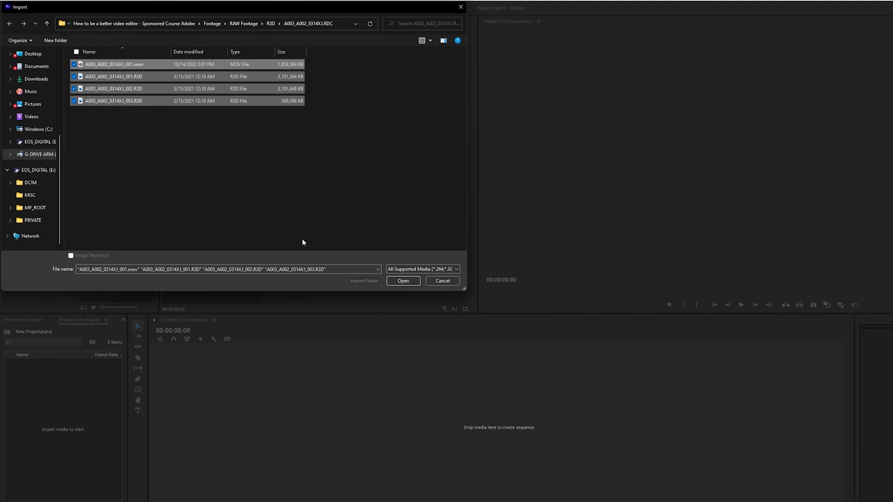
left_click(405, 283)
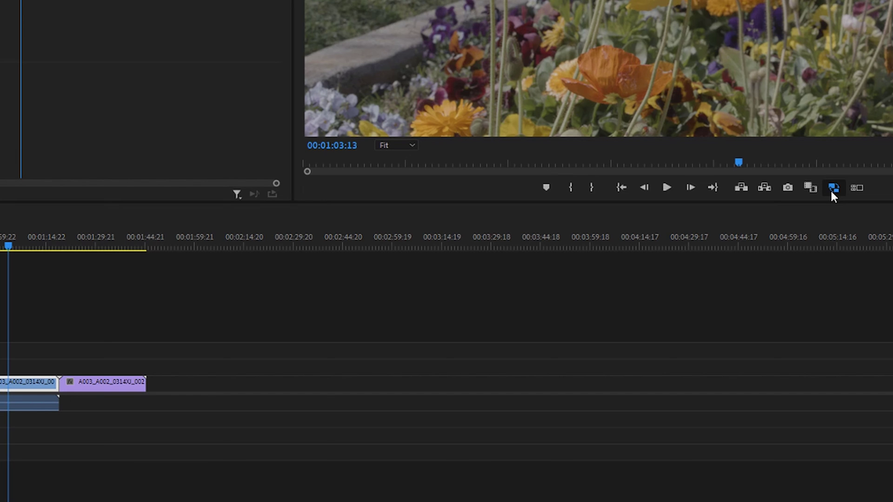
- Toggle proxy playback for the sequence in the Program Monitor
left_click(831, 190)
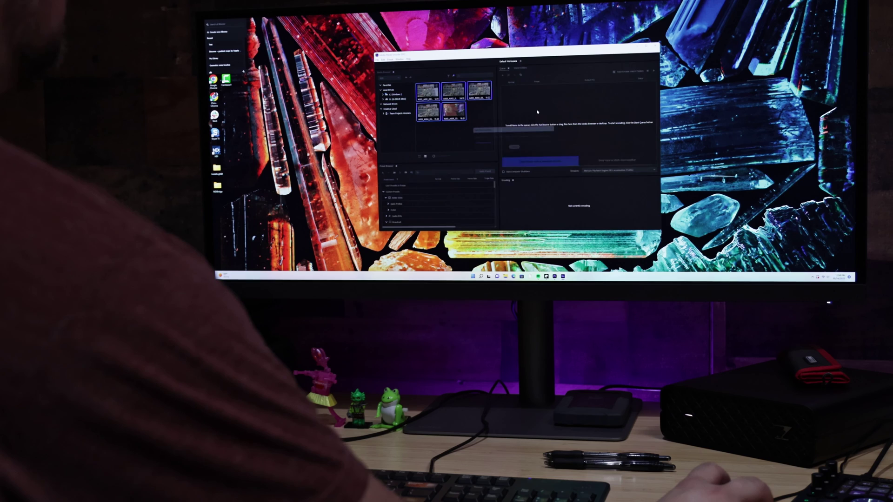
left_click_drag(537, 111, 537, 113)
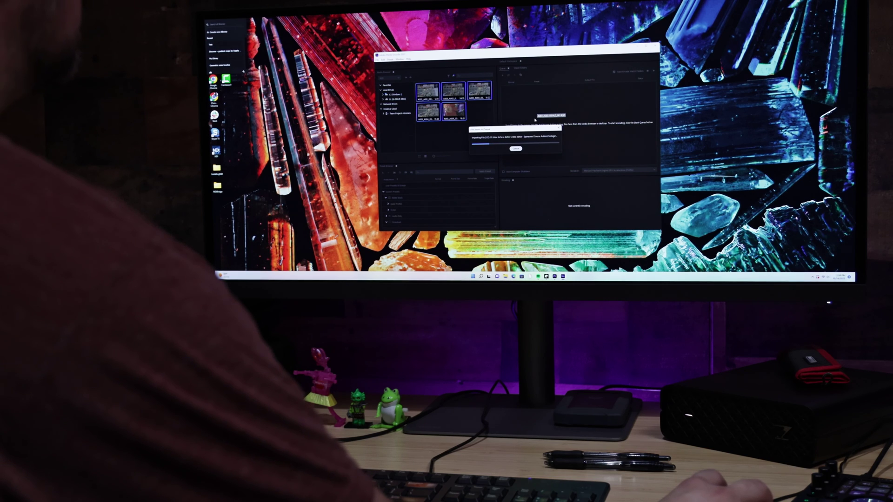